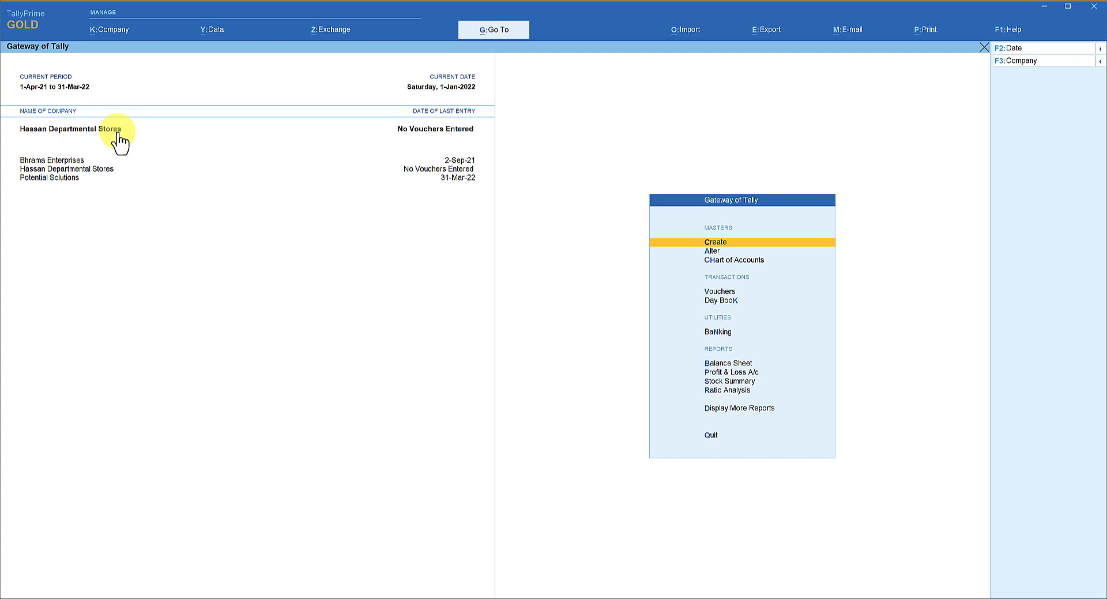
# Open Company > Security and choose Hassan Departmental Stores from the List of Companies.
pyautogui.click(114, 30)
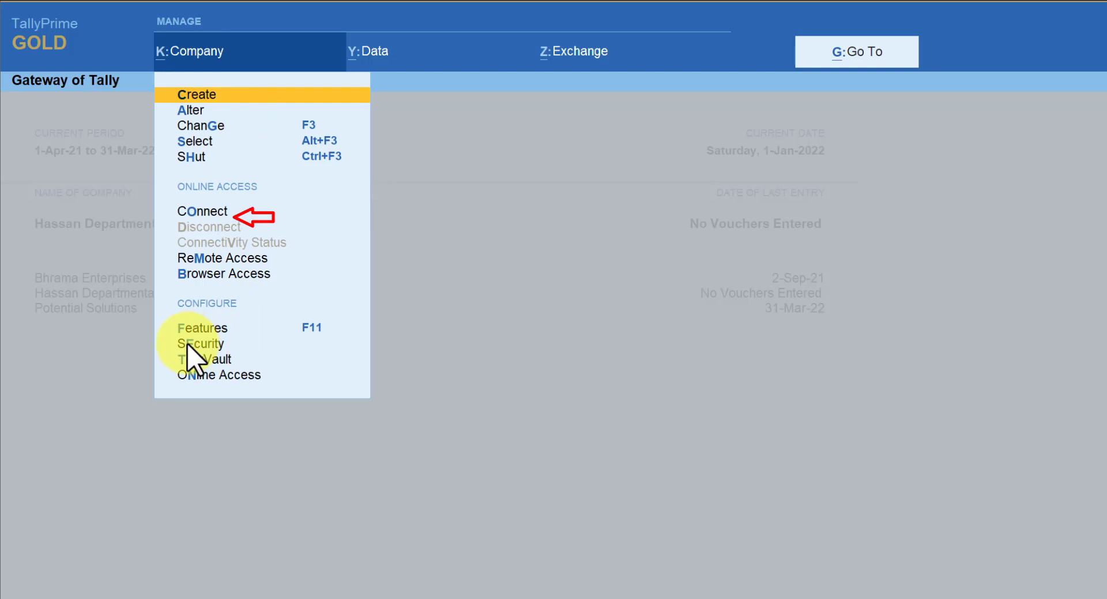
pyautogui.click(206, 346)
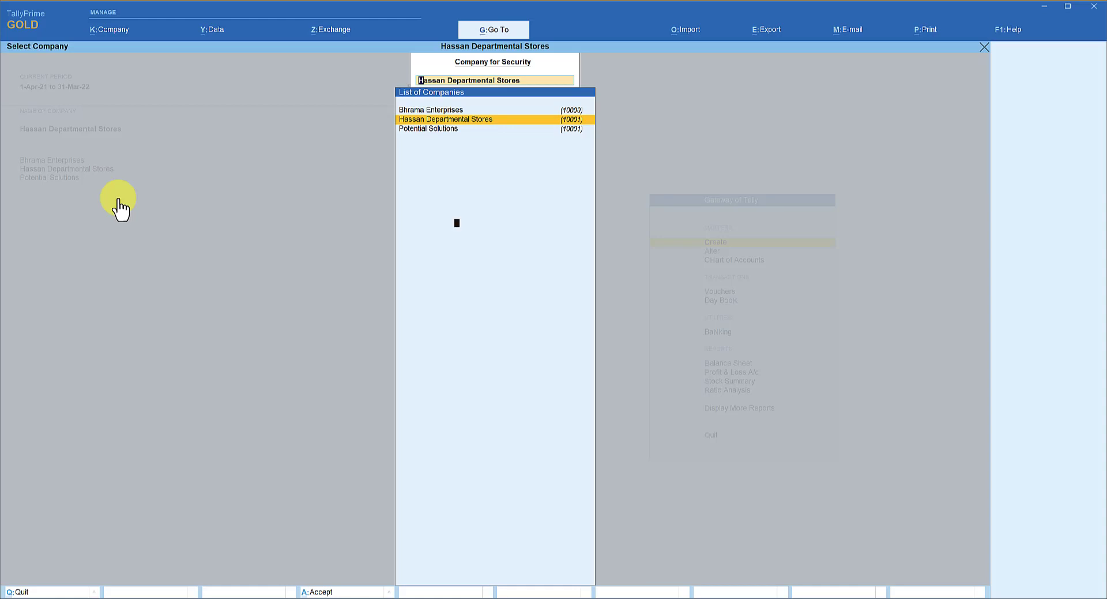
pyautogui.press('Return')
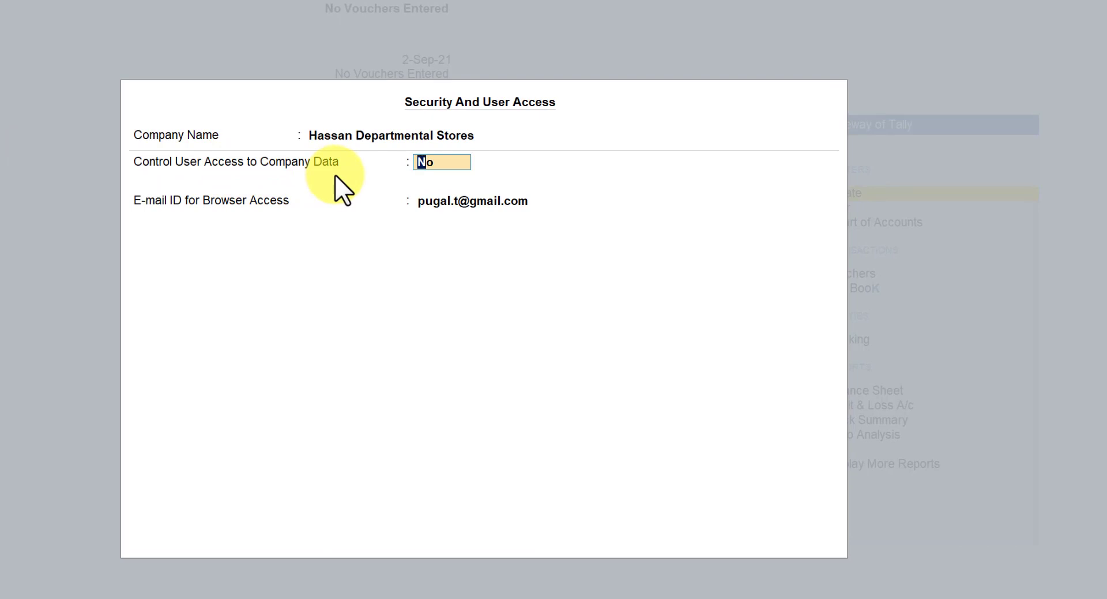
# Set Control User Access to Yes for Hassan Departmental Stores with an administrator username and password, then accept.
pyautogui.write('y')
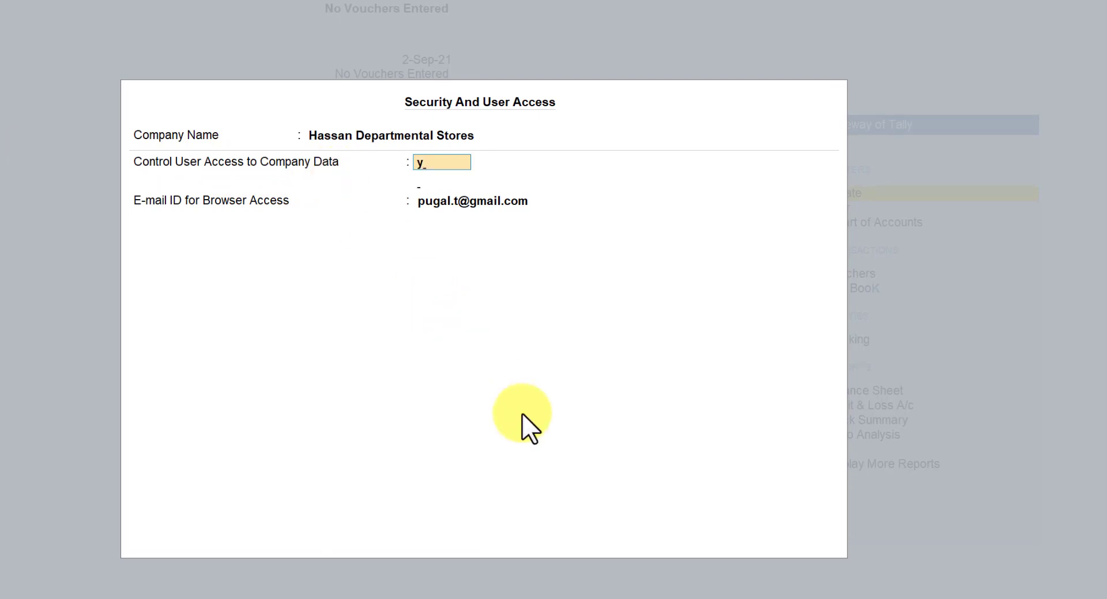
pyautogui.press('Return')
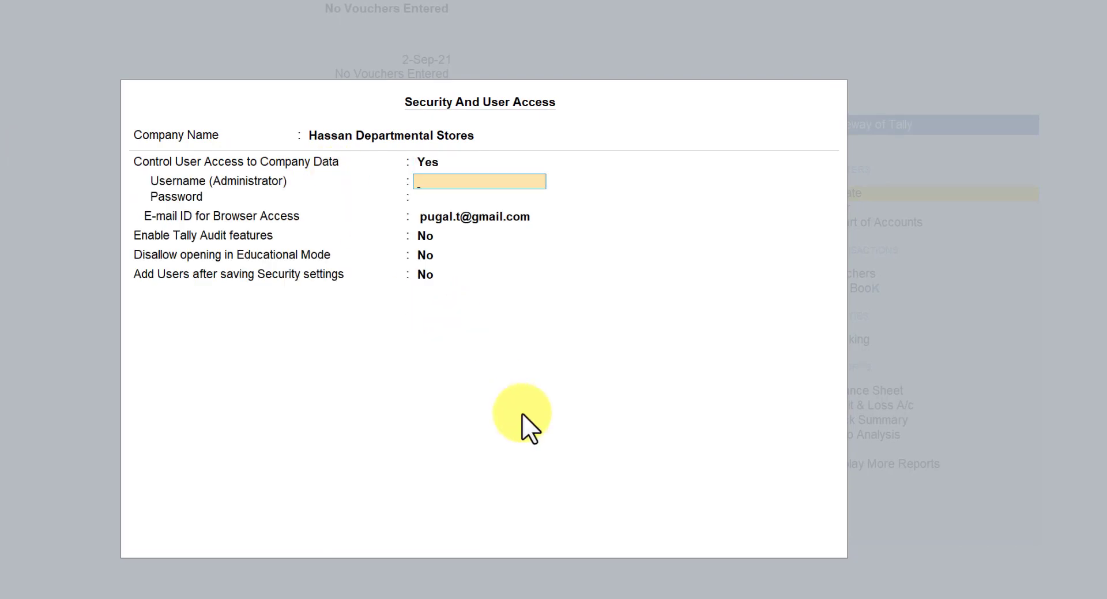
pyautogui.write('a')
pyautogui.press('Return')
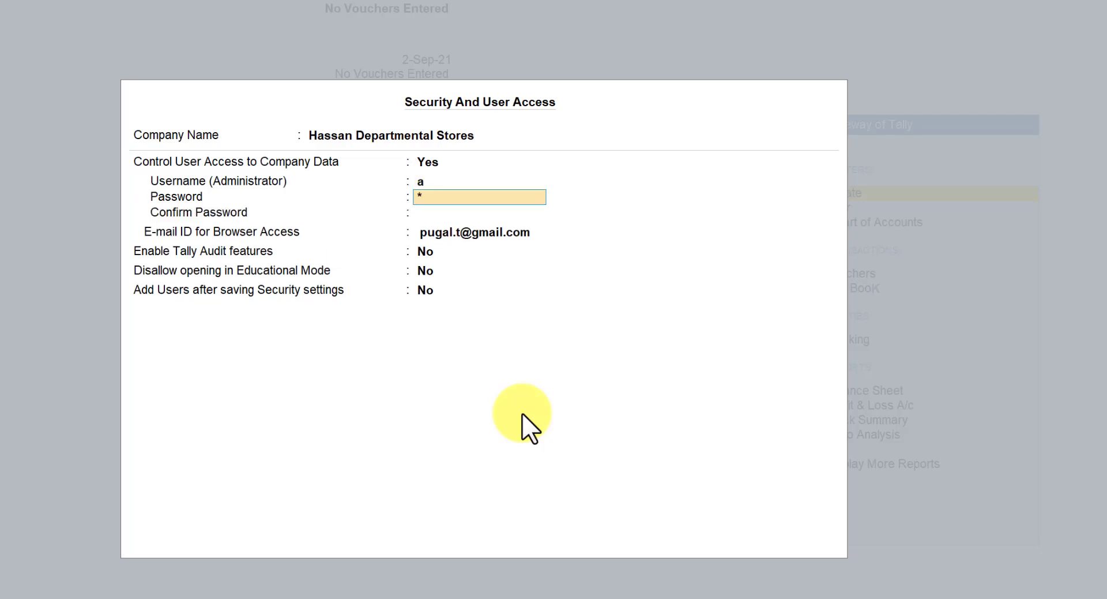
pyautogui.press('Return')
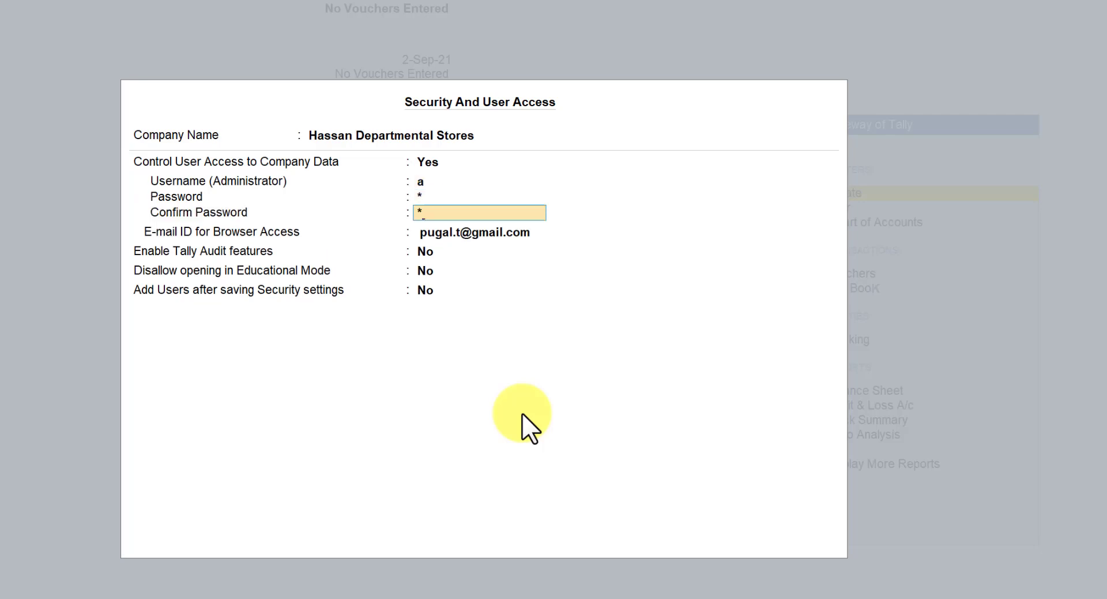
pyautogui.write('a')
pyautogui.press('Return')
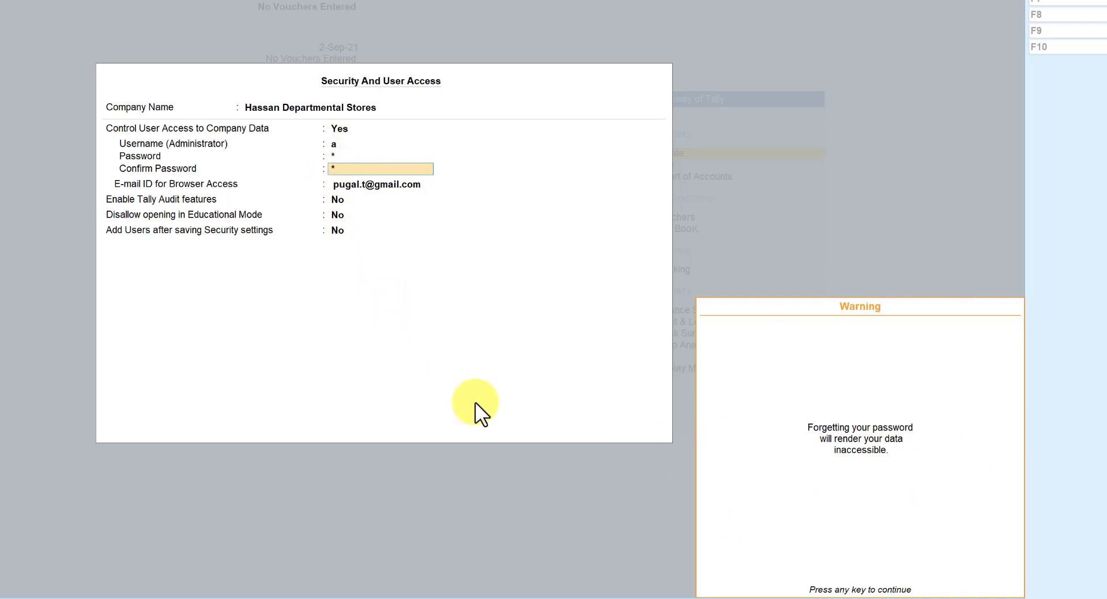
pyautogui.press('Return')
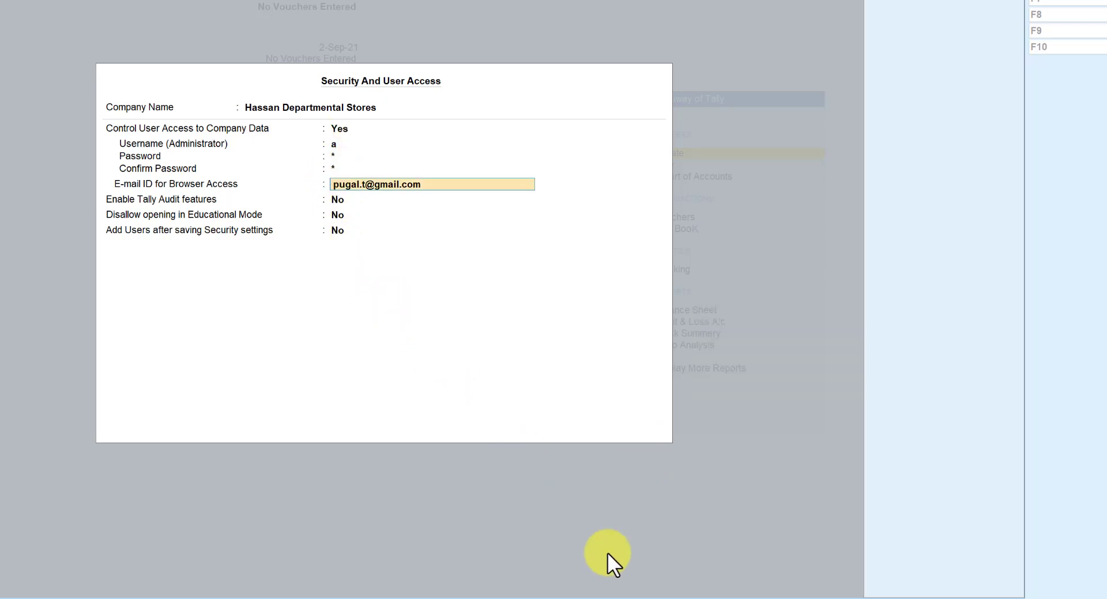
pyautogui.hotkey('ctrl', 'a')
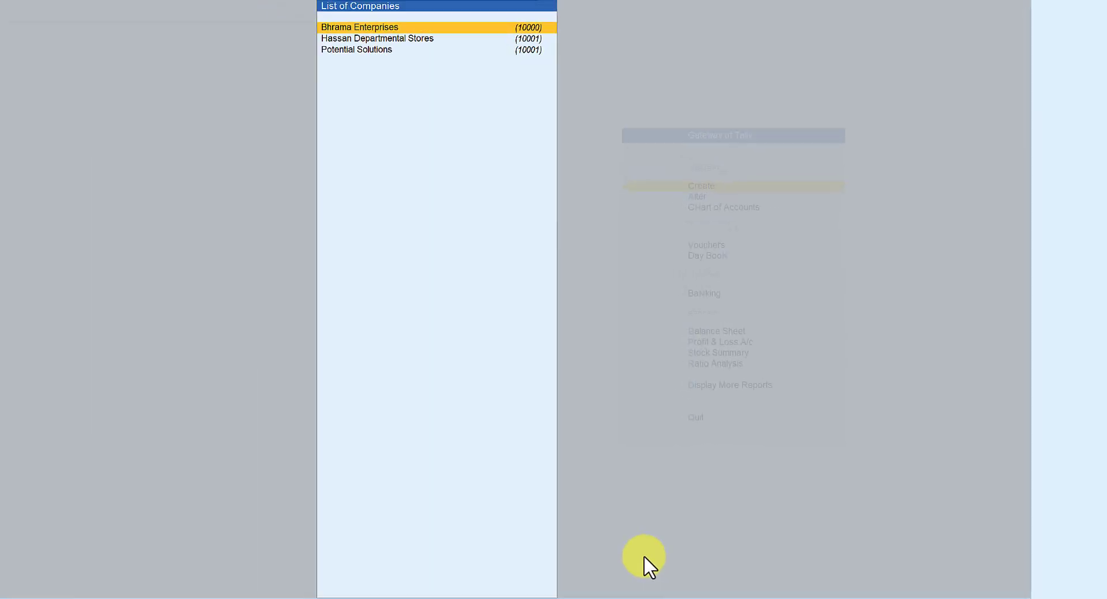
# Enable user access control for Bhrama Enterprises with the same administrator login, then select Potential Solutions.
pyautogui.press('Return')
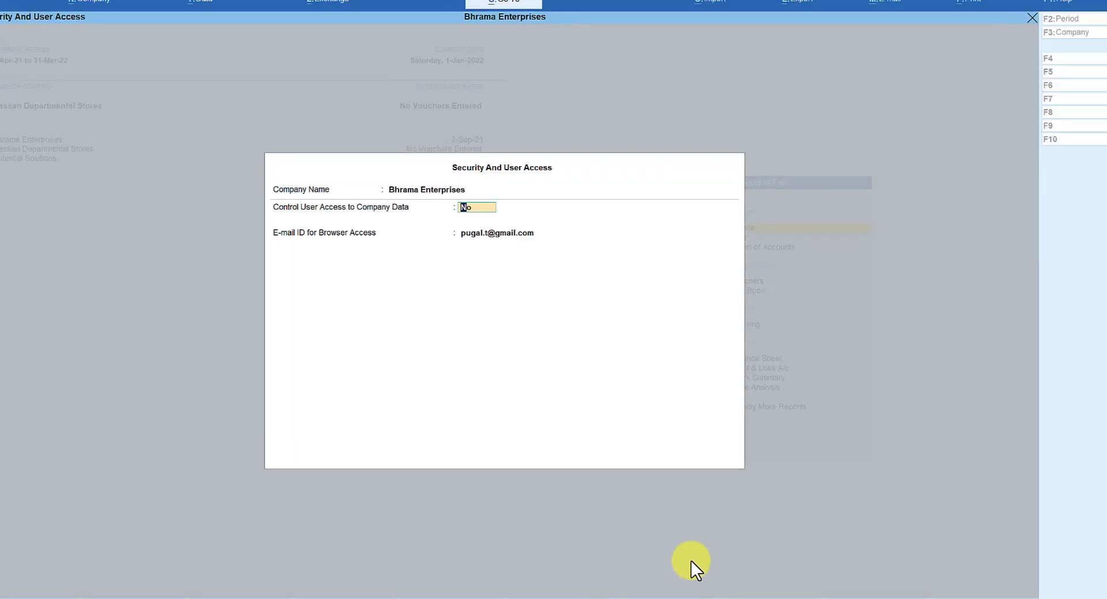
pyautogui.write('y')
pyautogui.press('Return')
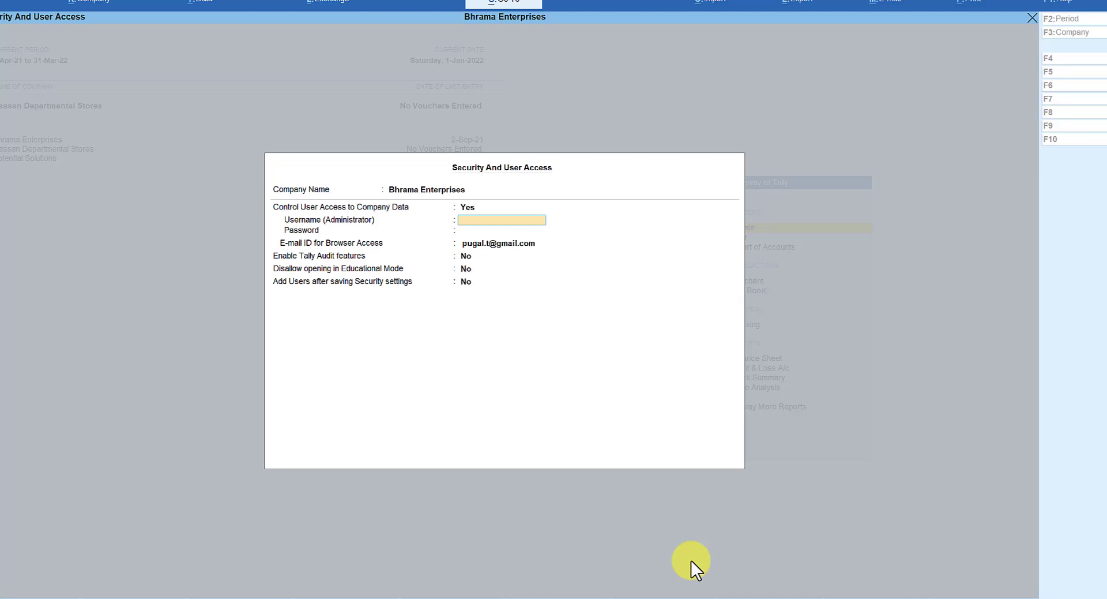
pyautogui.write('a')
pyautogui.press('Return')
pyautogui.press('Return')
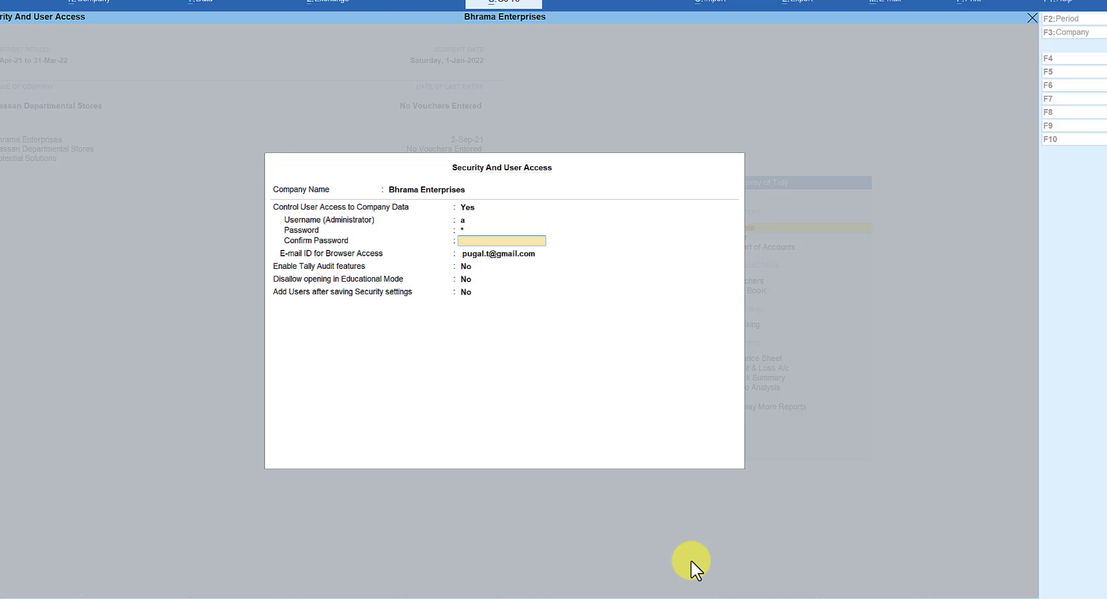
pyautogui.press('Return')
pyautogui.press('Return')
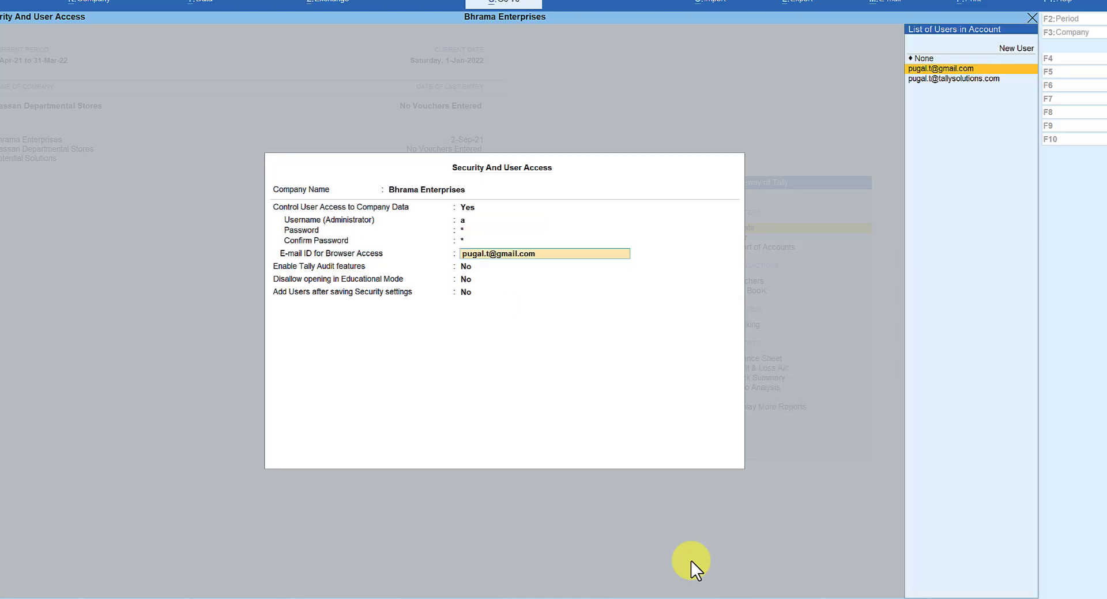
pyautogui.hotkey('ctrl', 'a')
pyautogui.press('Down')
pyautogui.press('Down')
pyautogui.press('Return')
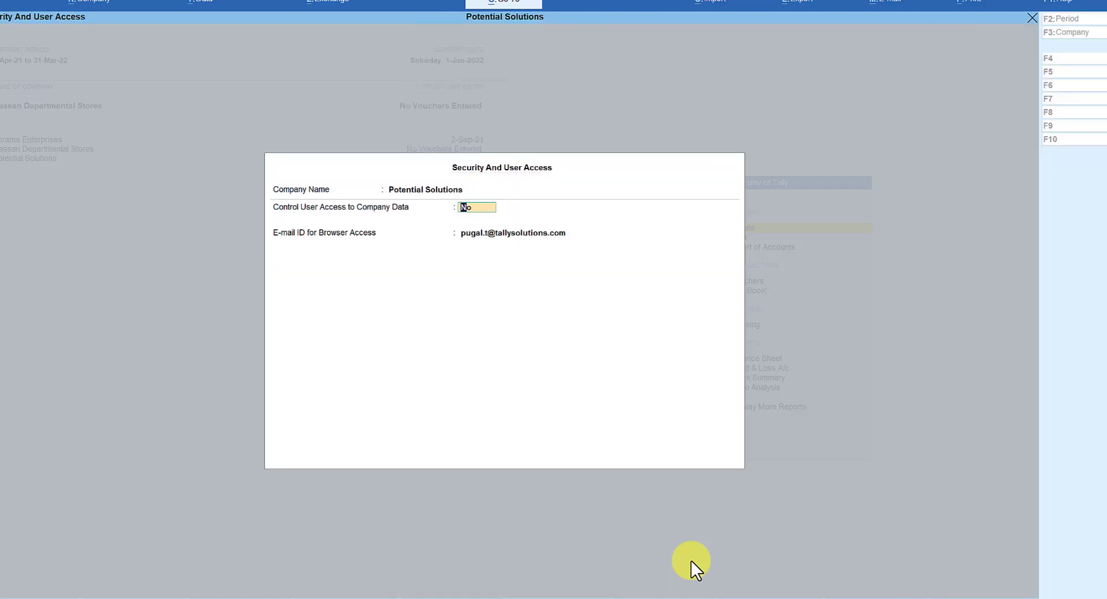
# Set Control User Access to Yes for Potential Solutions with the same administrator username and password, and accept.
pyautogui.write('y')
pyautogui.press('Return')
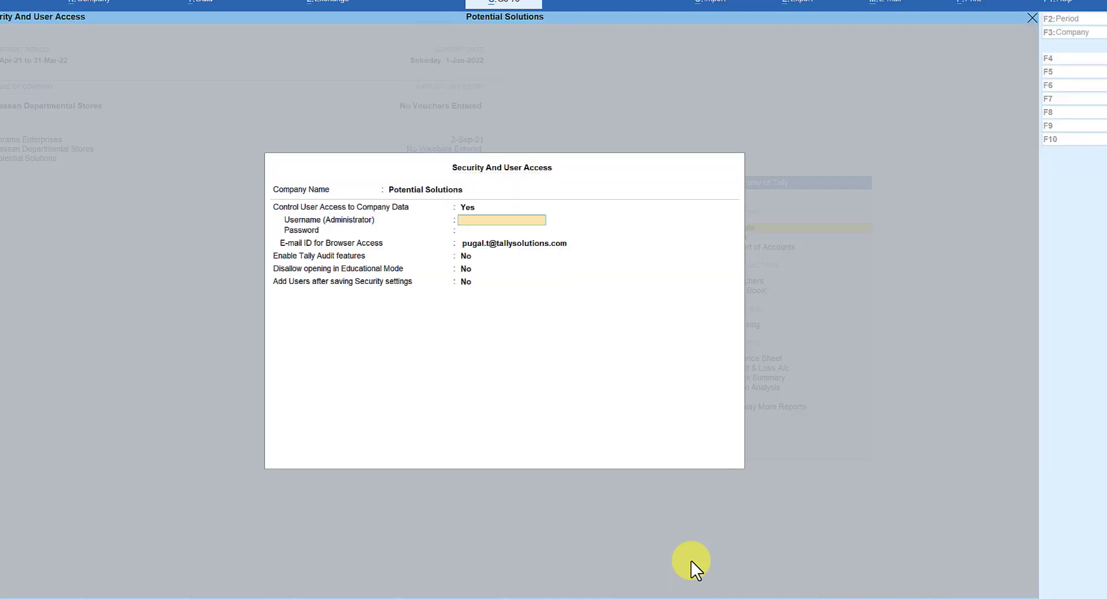
pyautogui.press('Return')
pyautogui.write('a')
pyautogui.press('Return')
pyautogui.write('a')
pyautogui.press('Return')
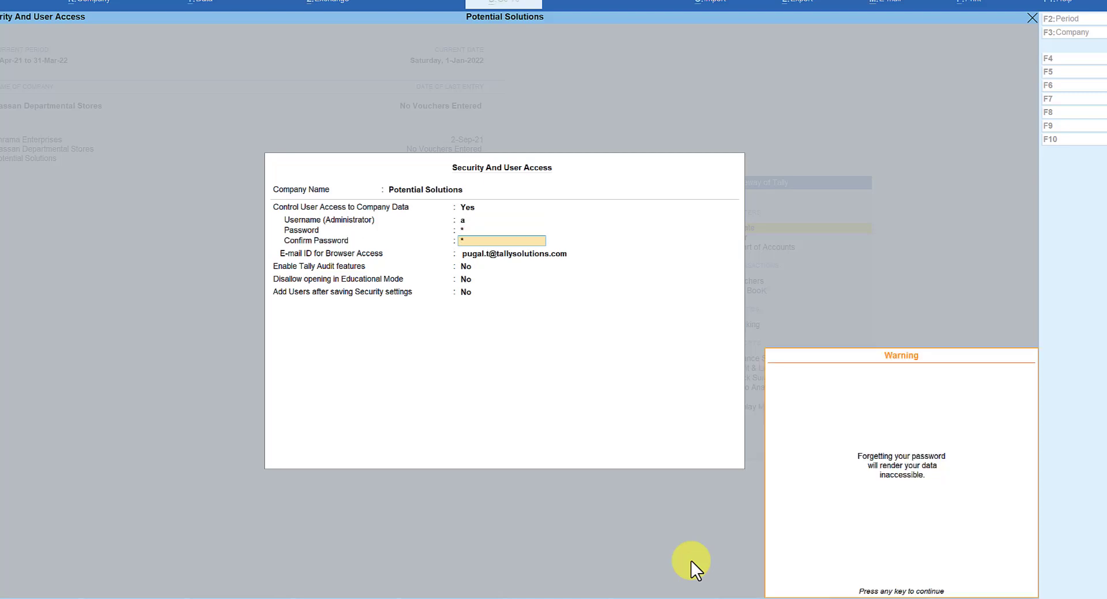
pyautogui.press('Return')
pyautogui.hotkey('ctrl', 'a')
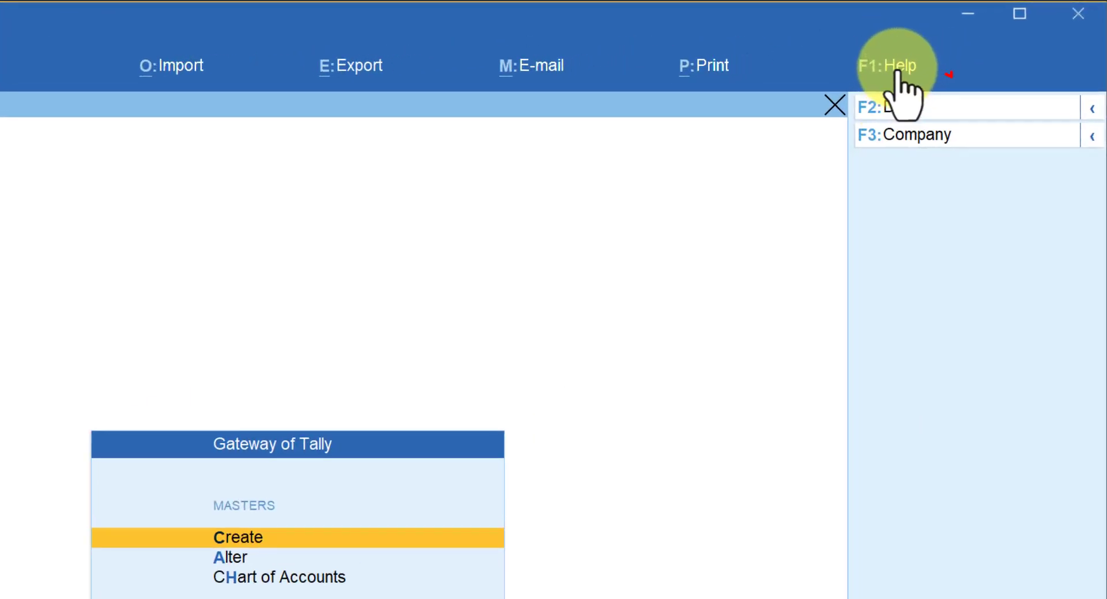
# Set 'Enable Auto-login for companies with same credentials' to Yes in the Startup Settings.
pyautogui.click(900, 75)
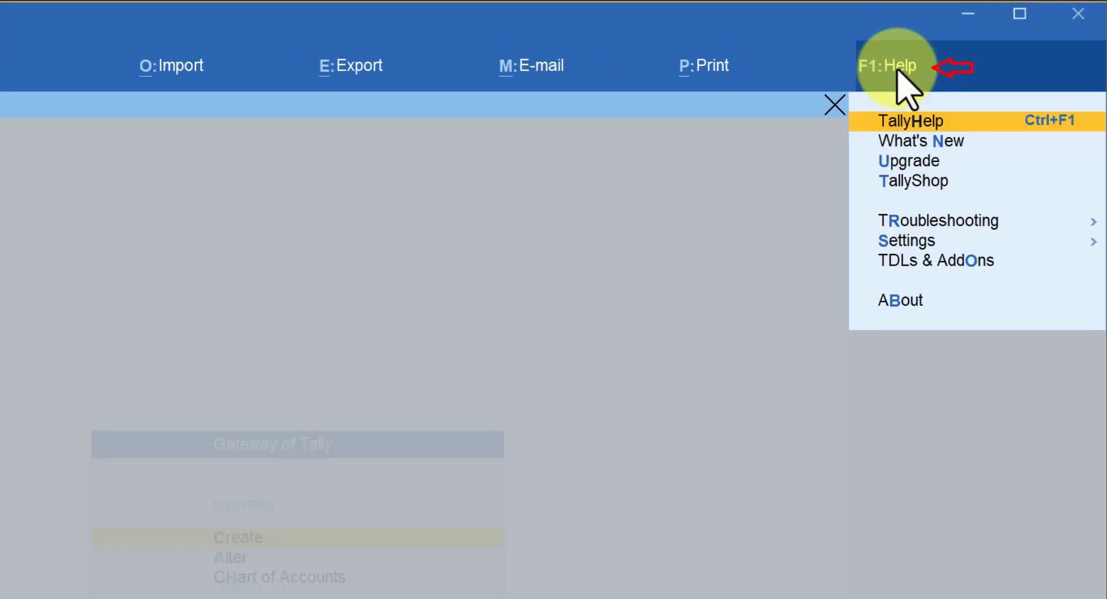
pyautogui.click(901, 241)
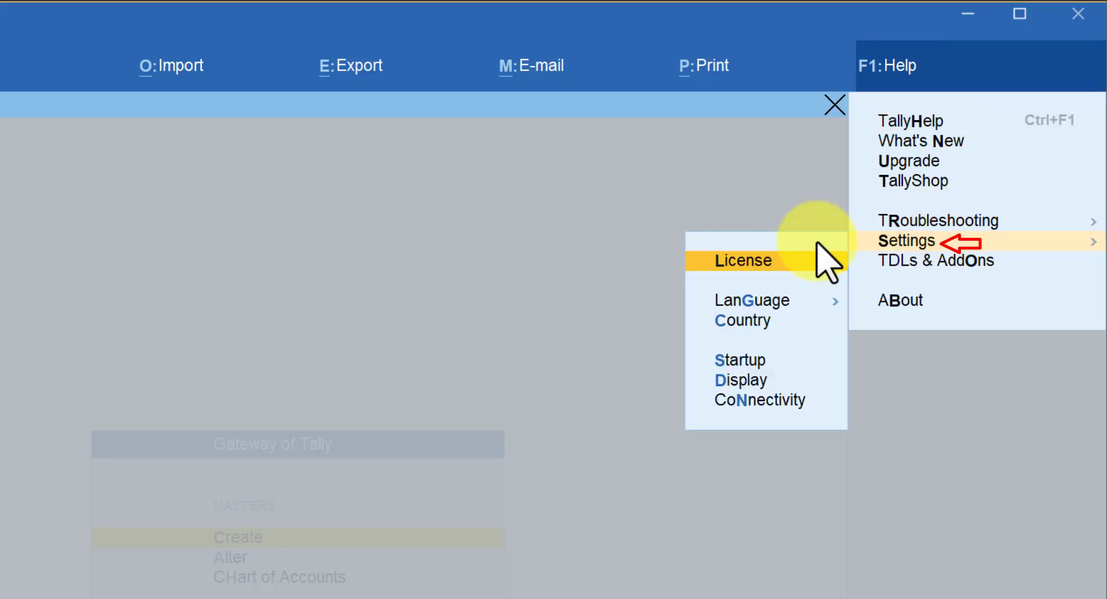
pyautogui.click(740, 360)
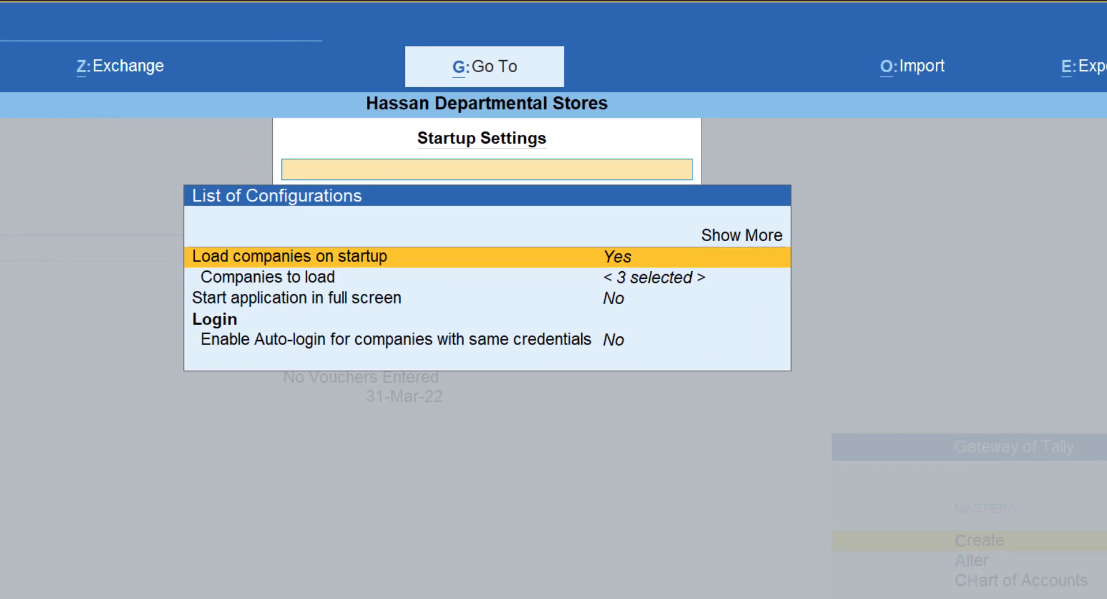
pyautogui.press('Down')
pyautogui.press('Down')
pyautogui.press('Down')
pyautogui.press('Down')
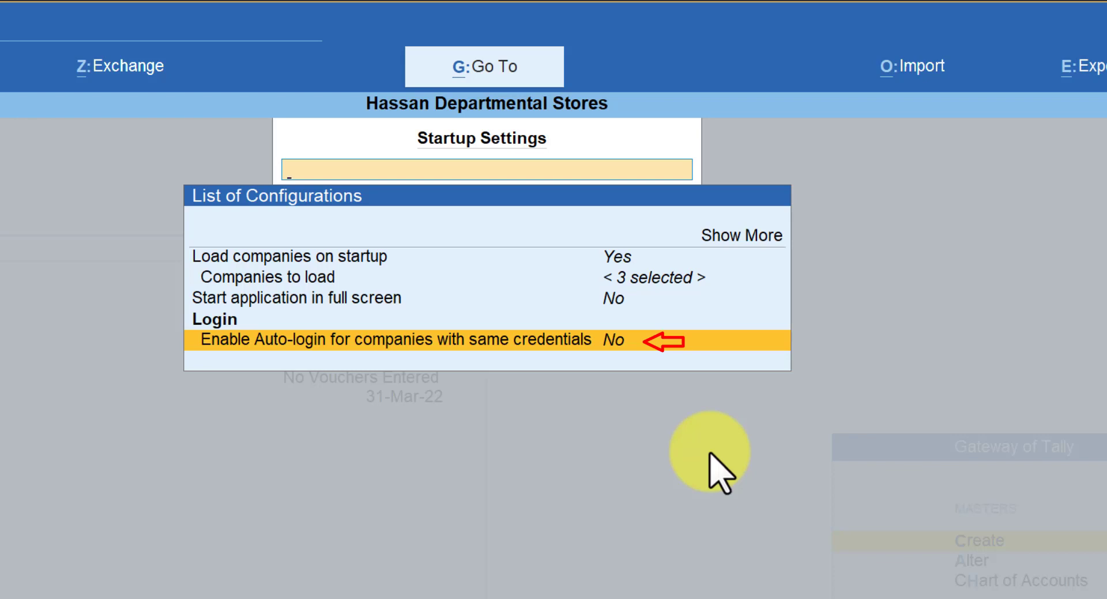
pyautogui.press('Return')
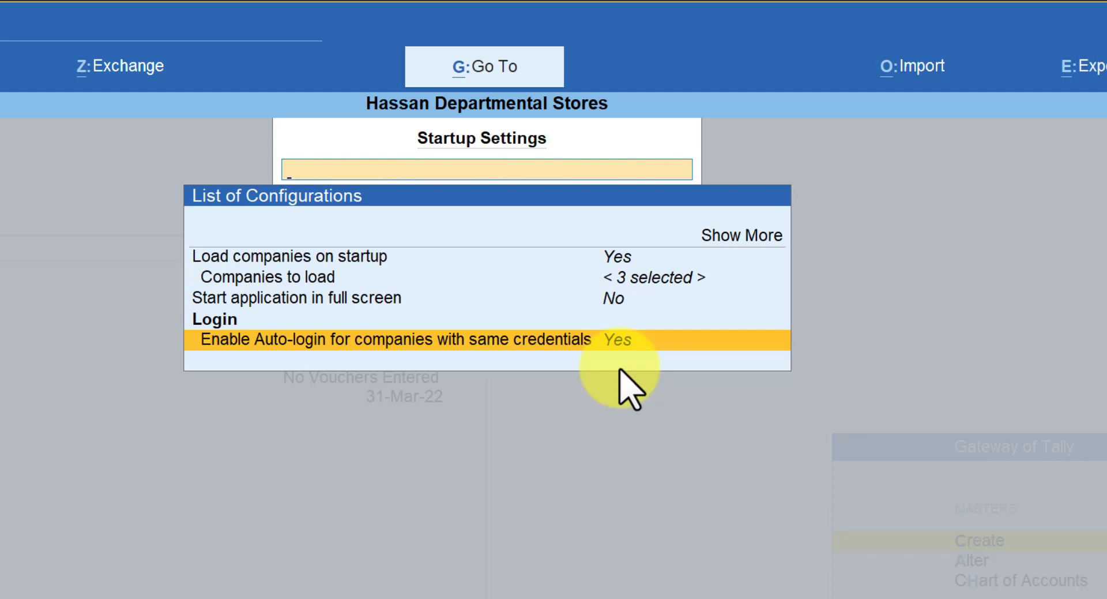
pyautogui.press('Escape')
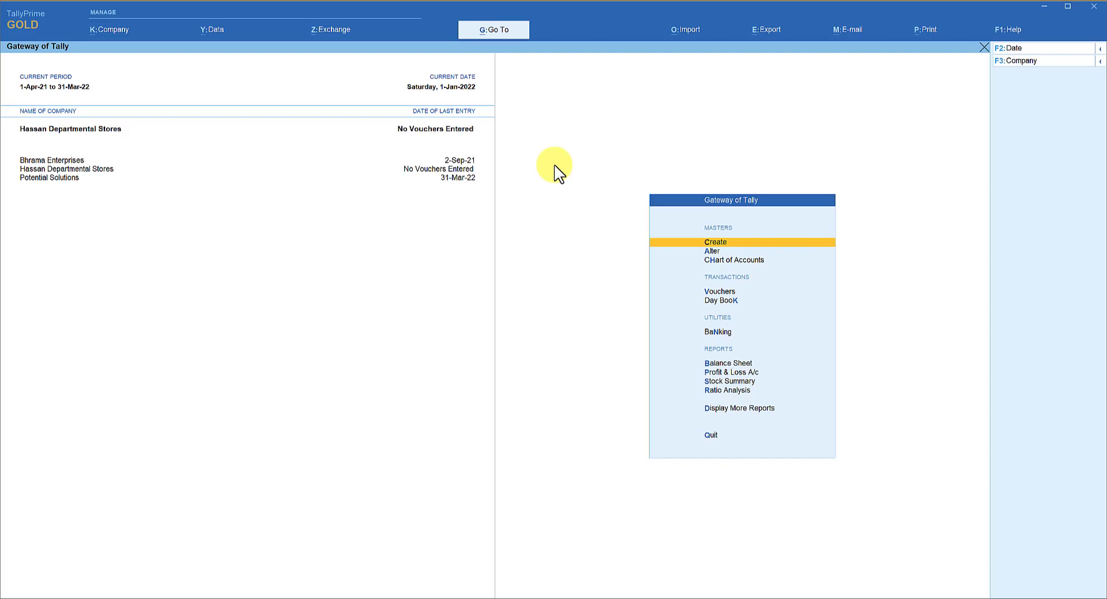
# Quit TallyPrime and relaunch it from its desktop shortcut.
pyautogui.press('Escape')
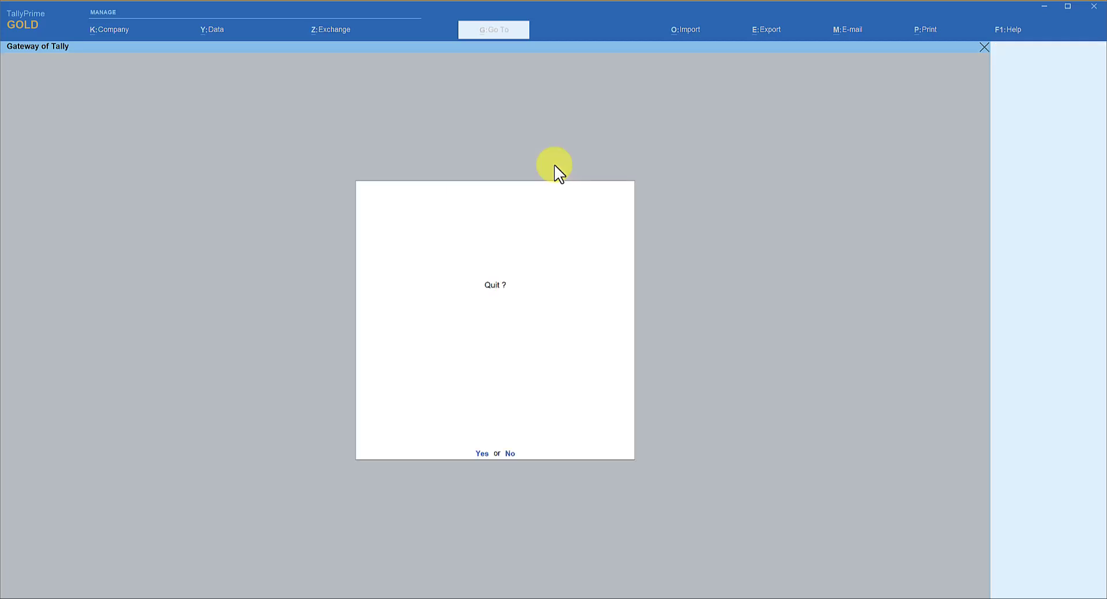
pyautogui.press('y')
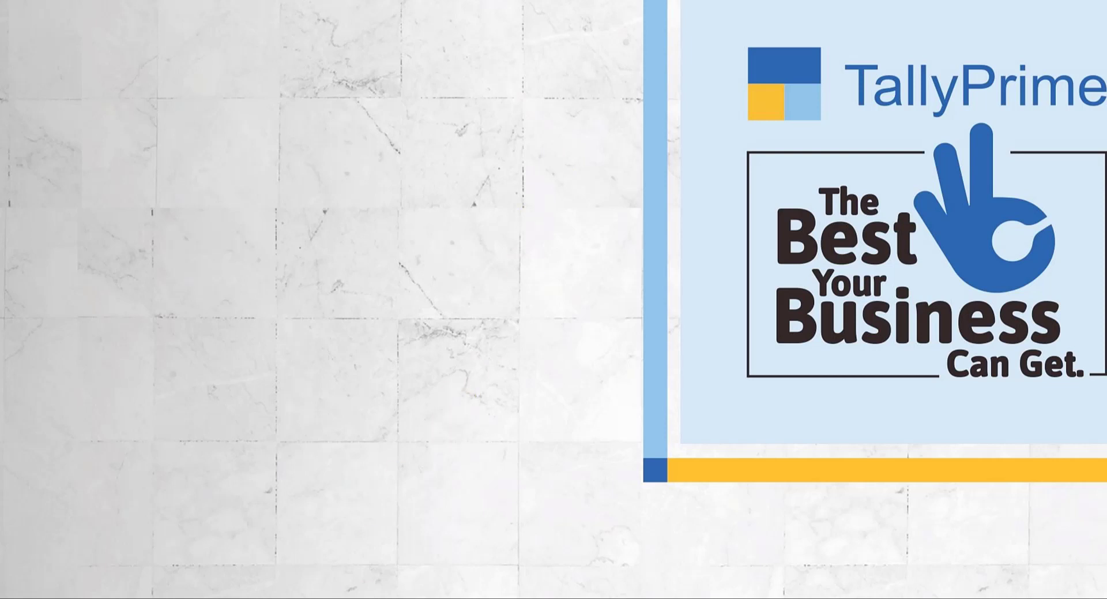
pyautogui.click(600, 597)
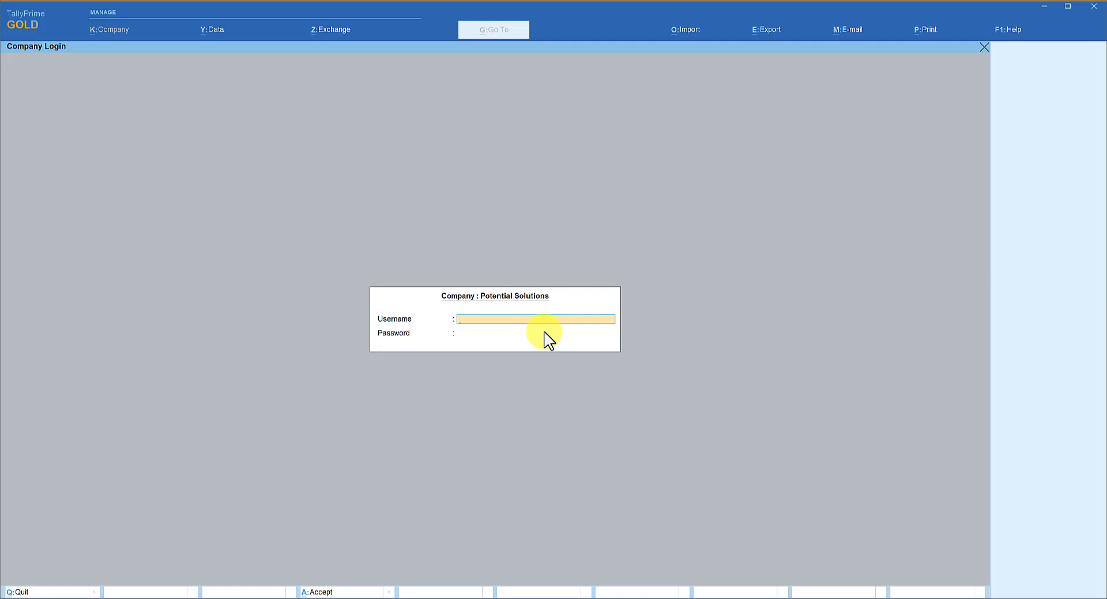
# Log in to Potential Solutions once with the shared administrator username and password.
pyautogui.press('Return')
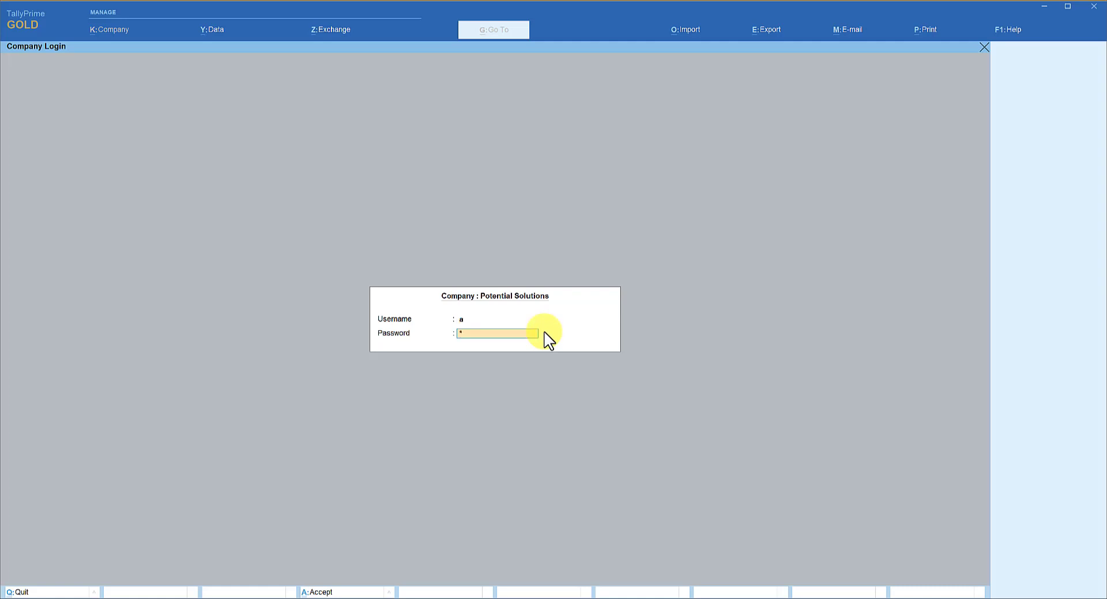
pyautogui.press('Return')
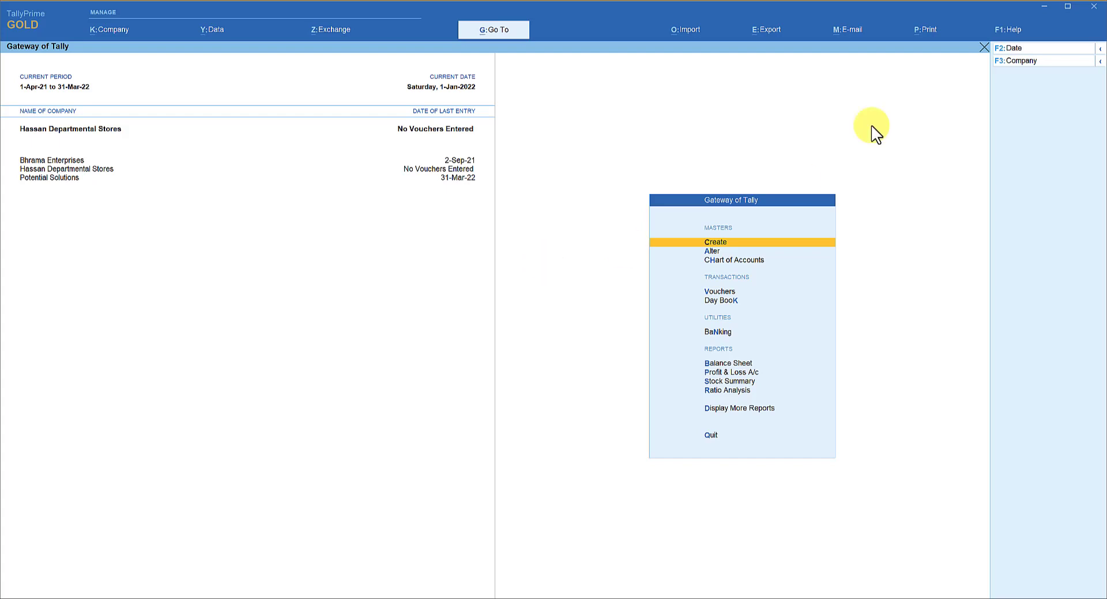
# Set same-credential auto-login back to No in Startup Settings and quit TallyPrime.
pyautogui.click(1013, 30)
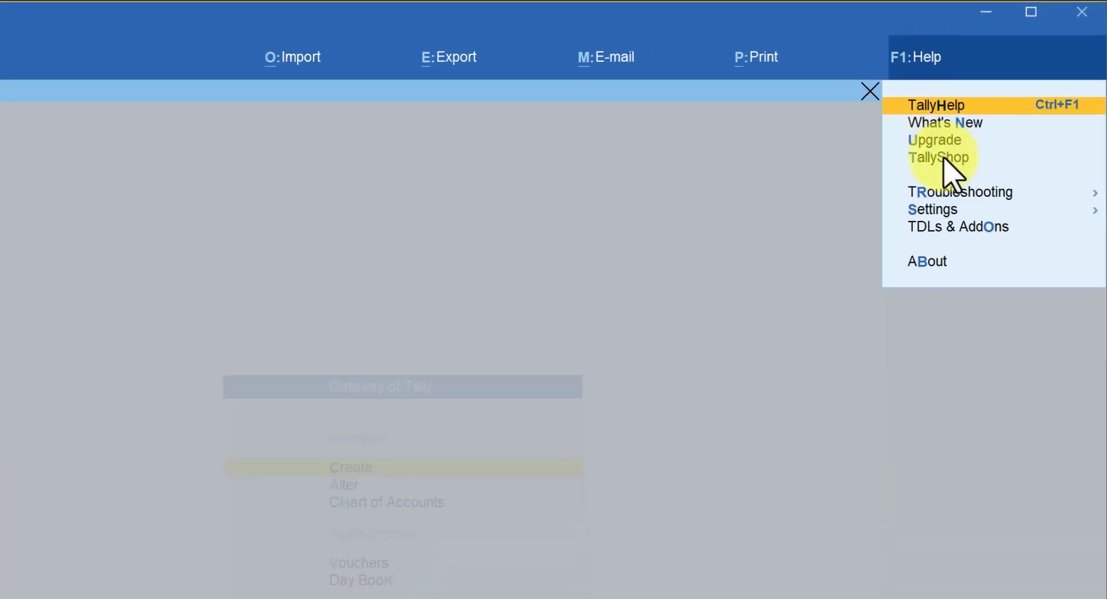
pyautogui.click(923, 209)
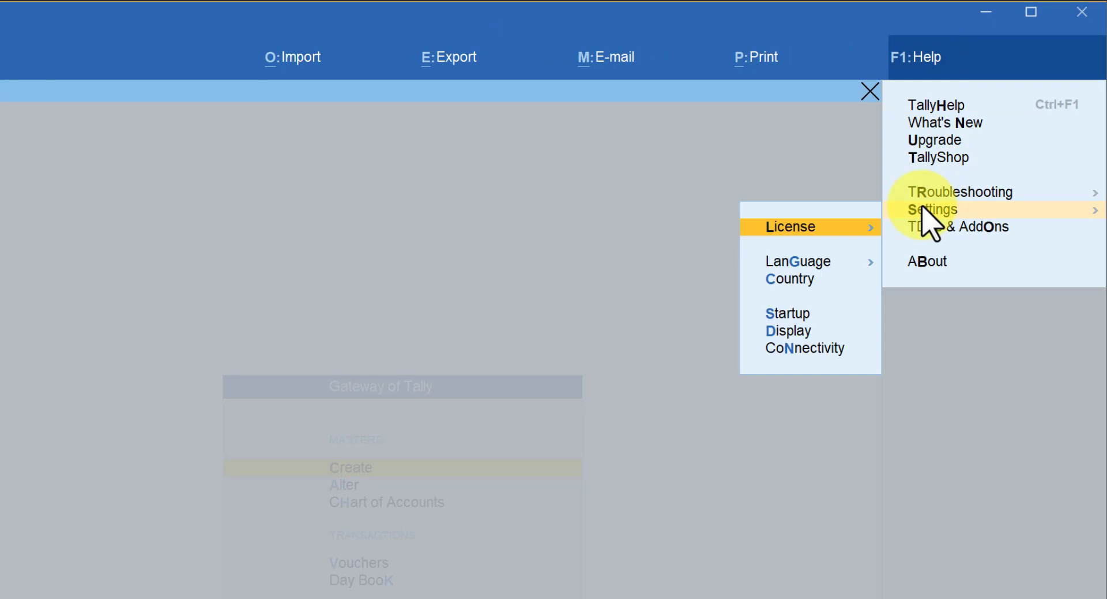
pyautogui.click(789, 316)
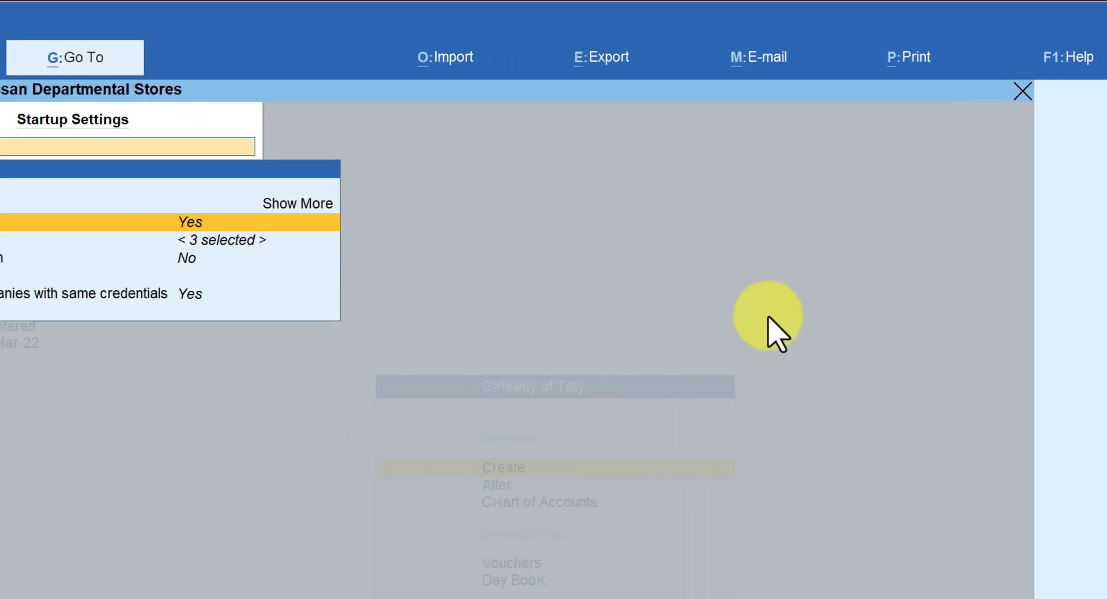
pyautogui.click(496, 294)
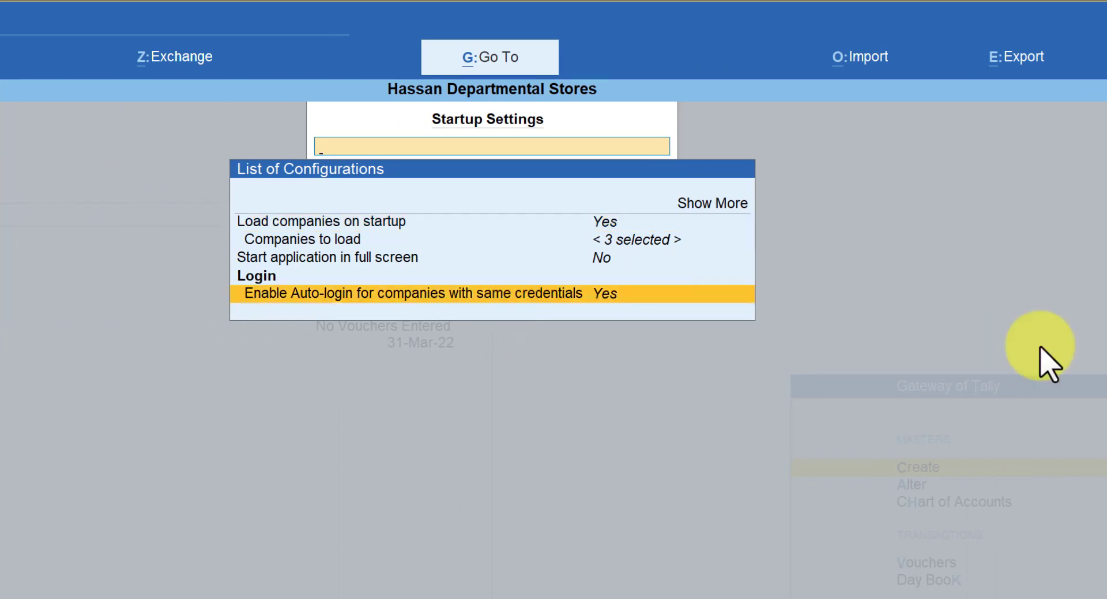
pyautogui.press('Return')
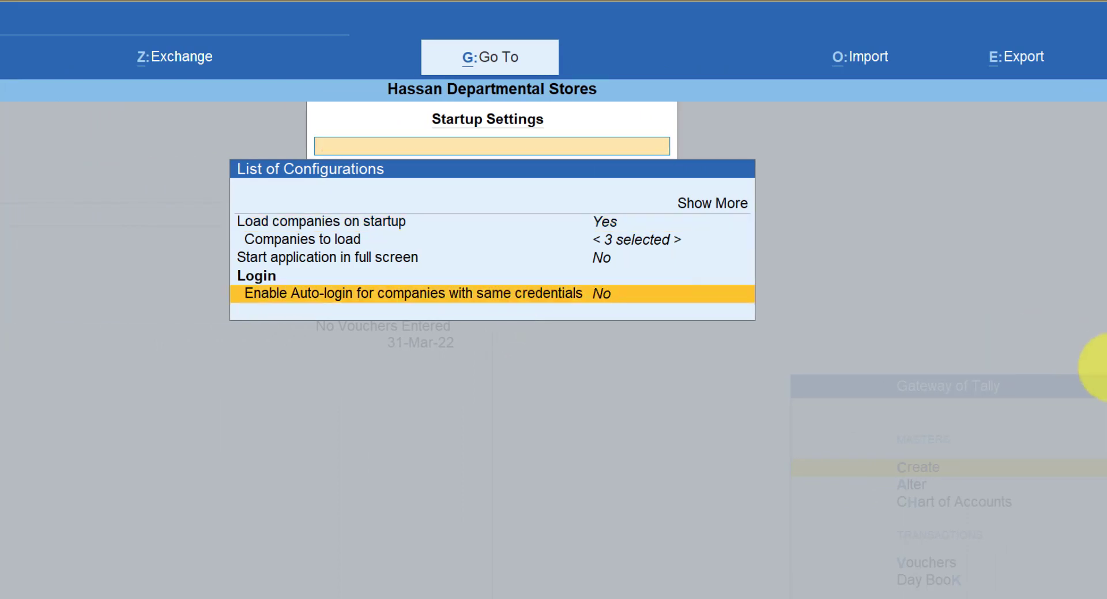
pyautogui.press('Escape')
pyautogui.press('Escape')
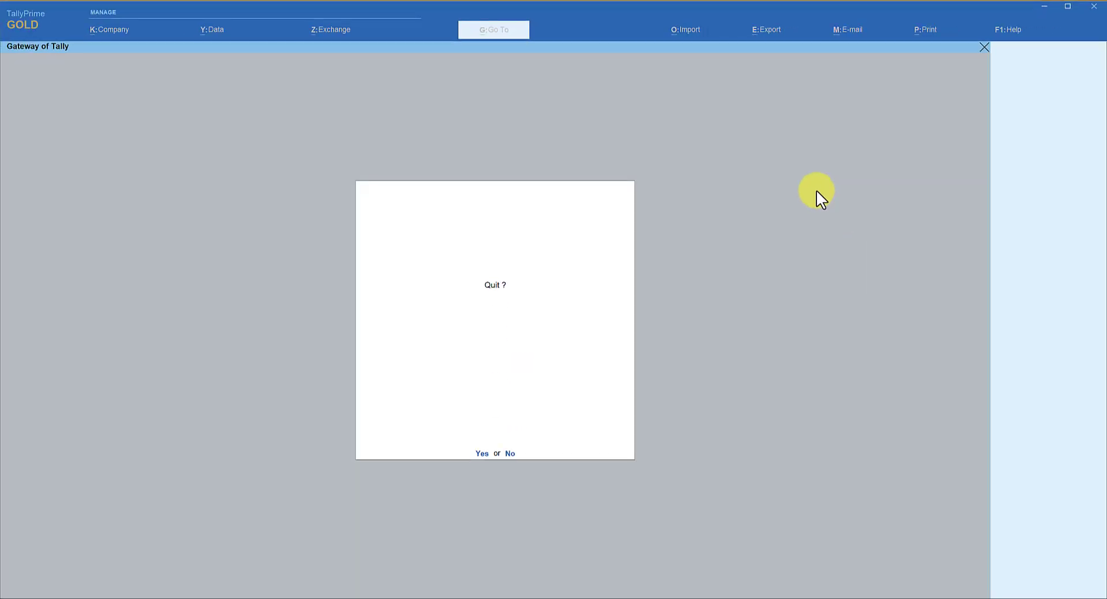
pyautogui.press('Return')
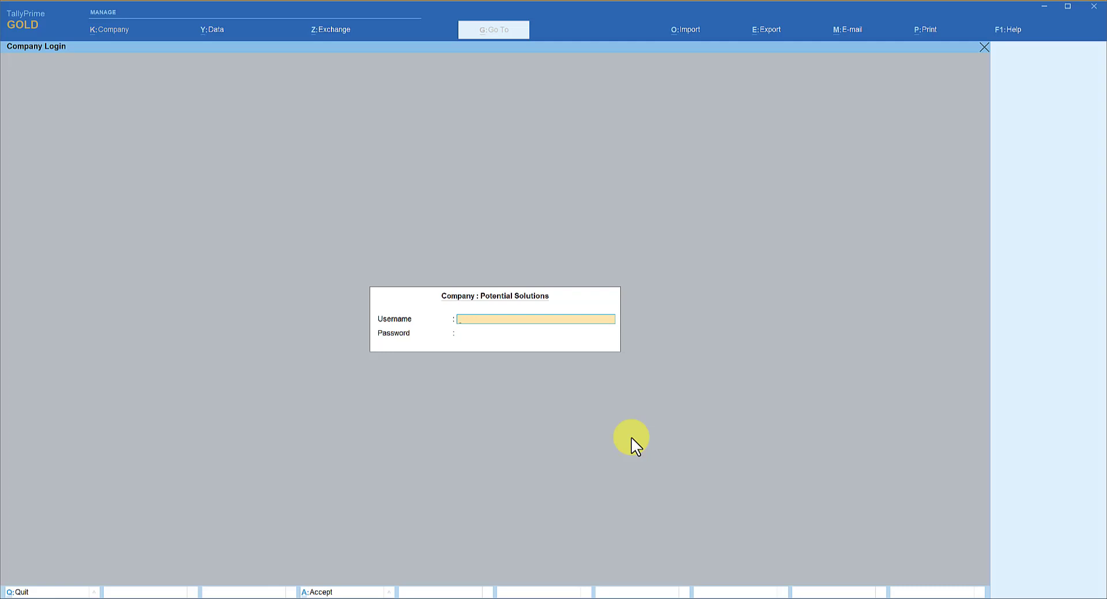
# Log in separately to Potential Solutions, Bhrama Enterprises and Hassan Departmental Stores with the administrator credentials.
pyautogui.write('a')
pyautogui.press('Return')
pyautogui.press('Return')
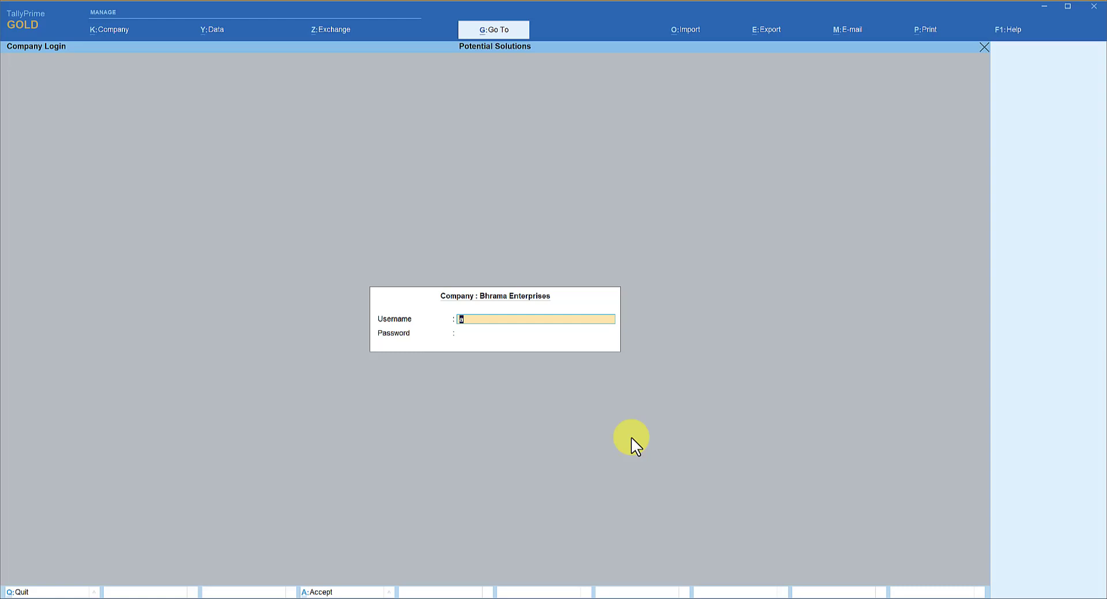
pyautogui.press('Return')
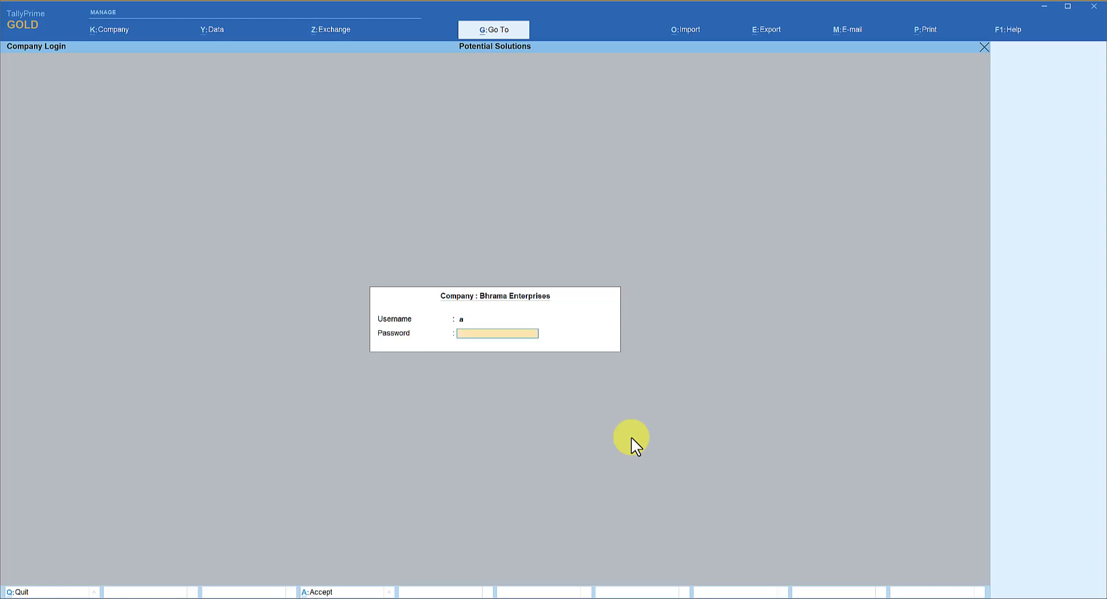
pyautogui.press('Return')
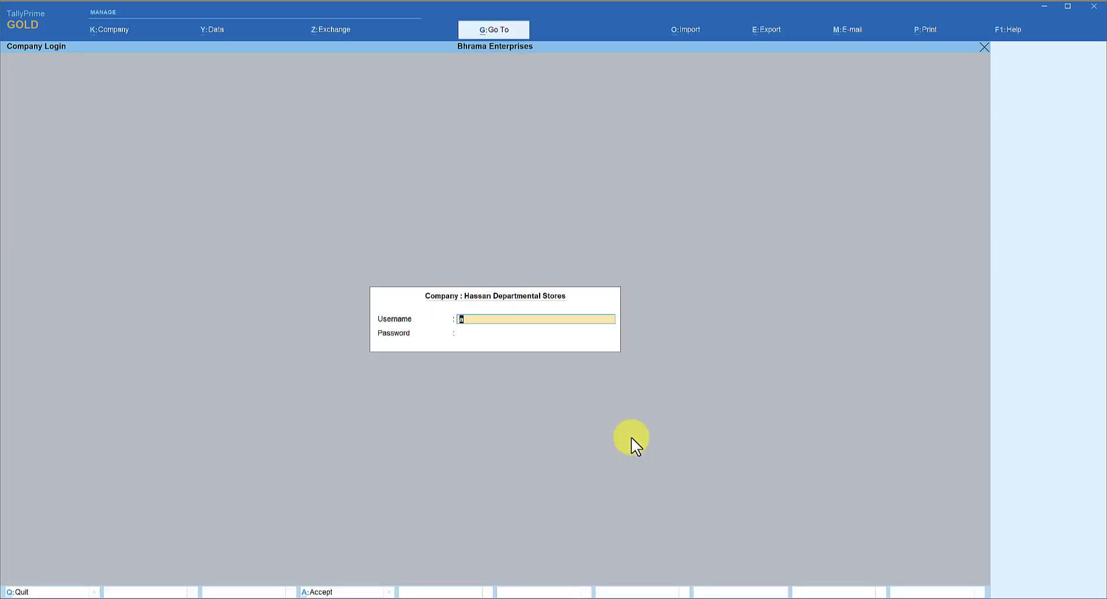
pyautogui.press('Return')
pyautogui.press('Return')
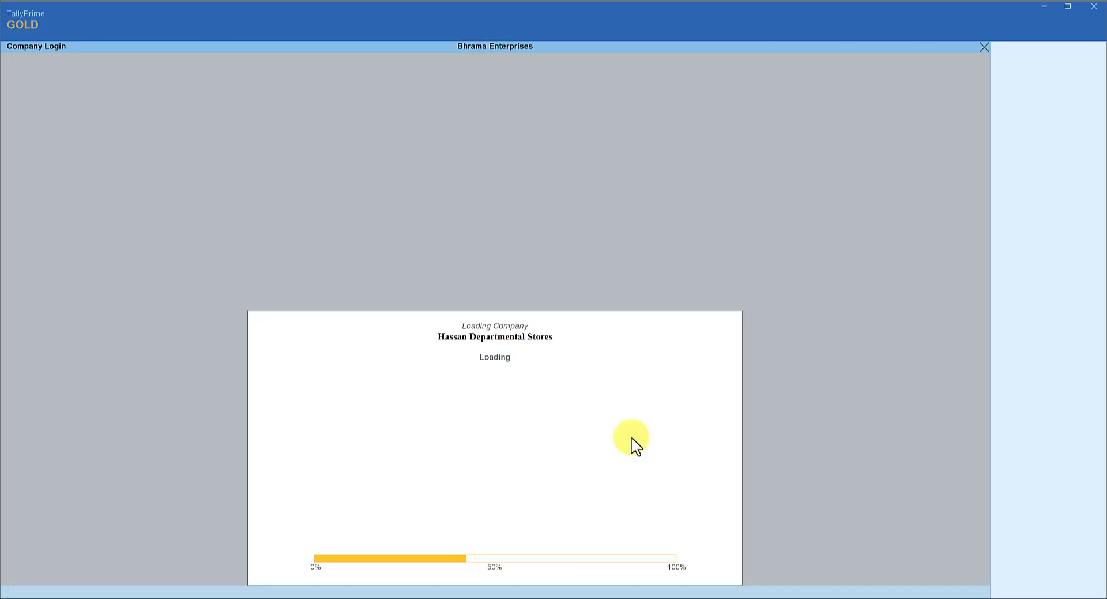